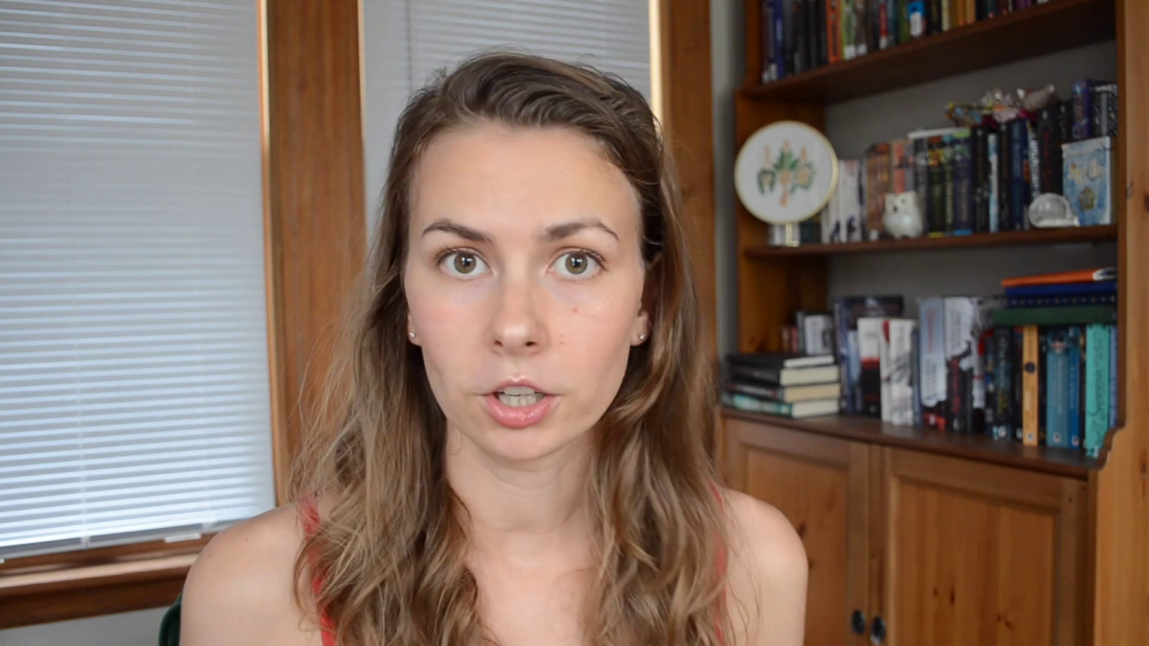
# - In a new chat, start typing 'why would someone search for what the b…' into the message box
pyautogui.write('y would someone search for what the b')
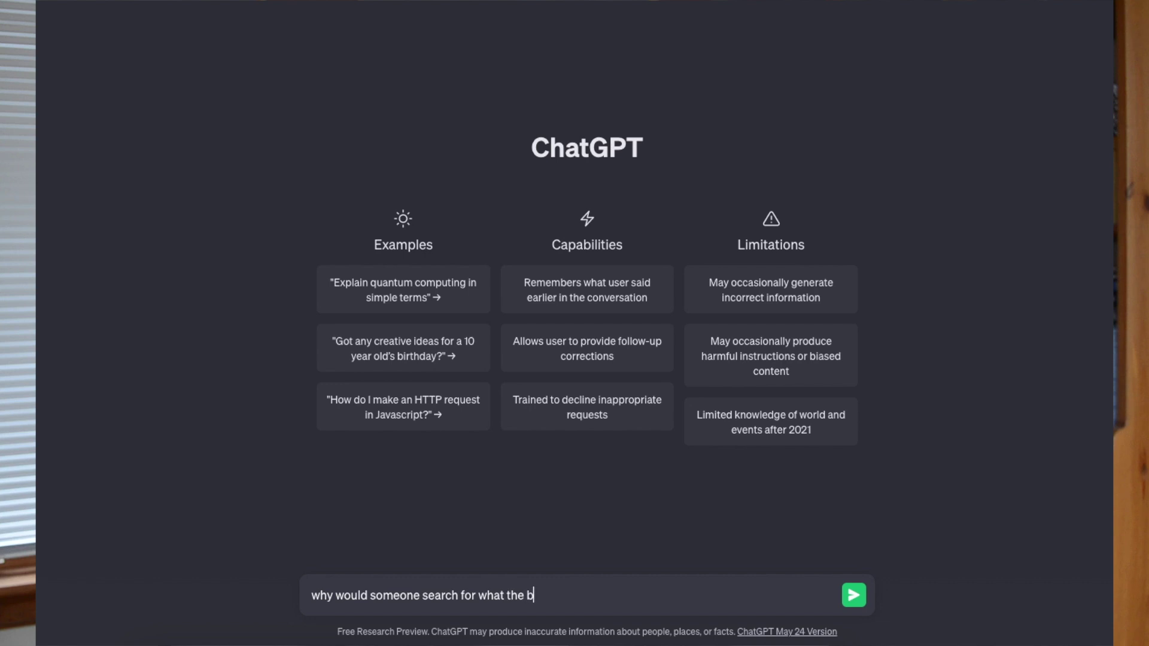
# - Ask for considerations and an outline for a best-Word-fonts article, then request one font per section
pyautogui.write('word')
pyautogui.write('o')
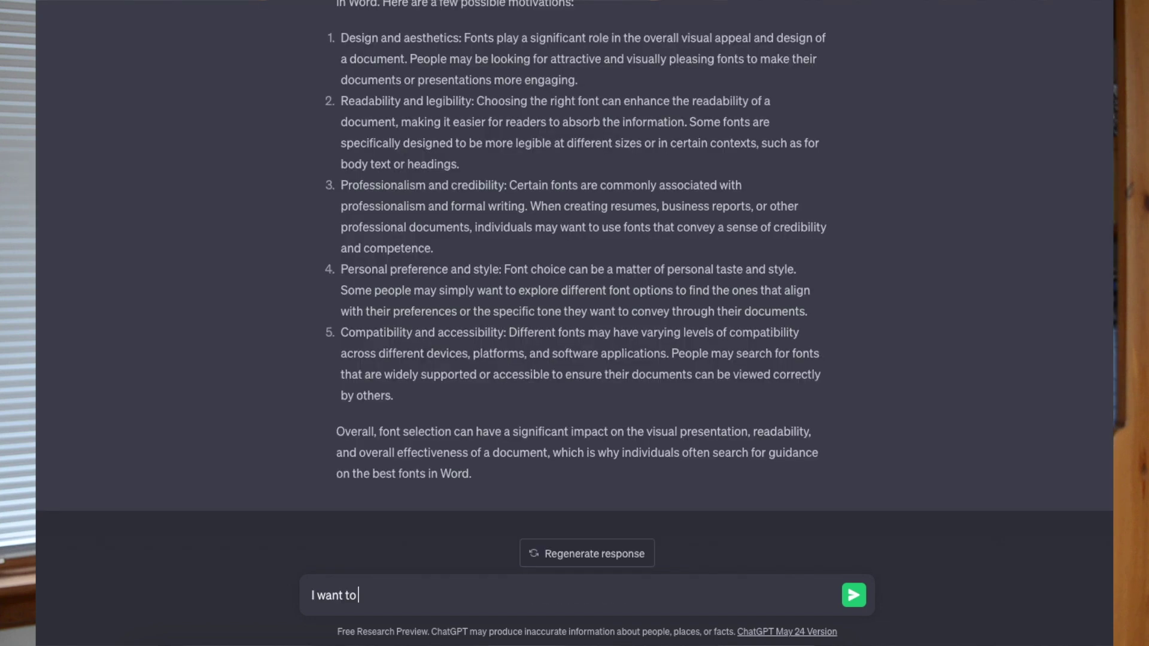
pyautogui.write(' write an article ')
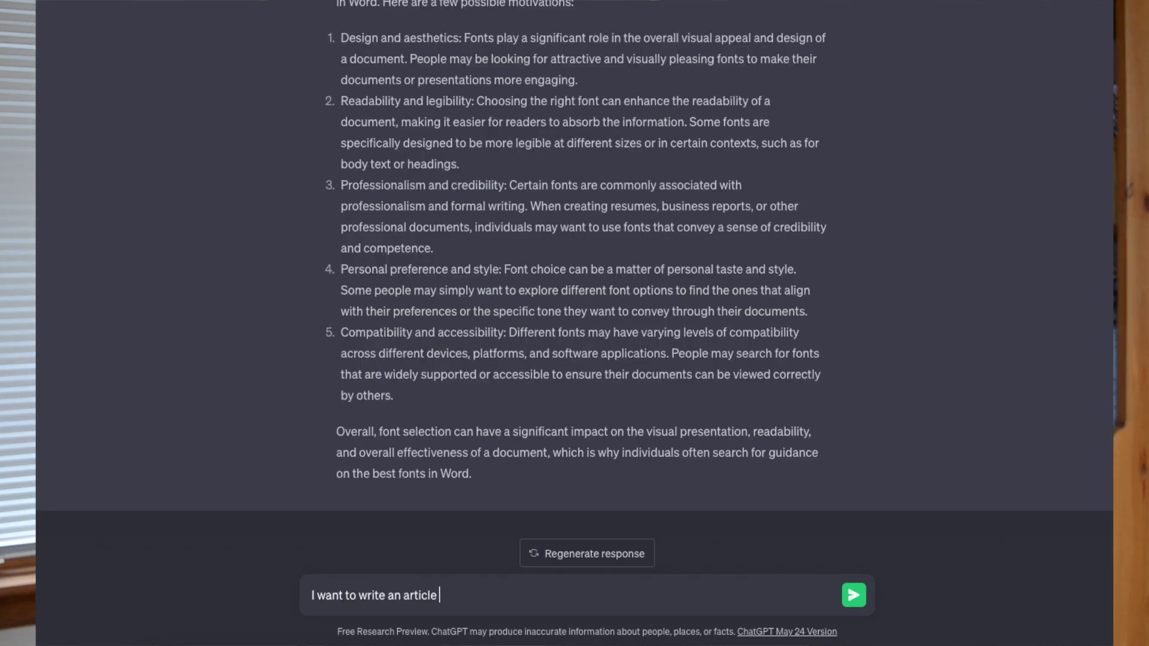
pyautogui.write('about the best fonts')
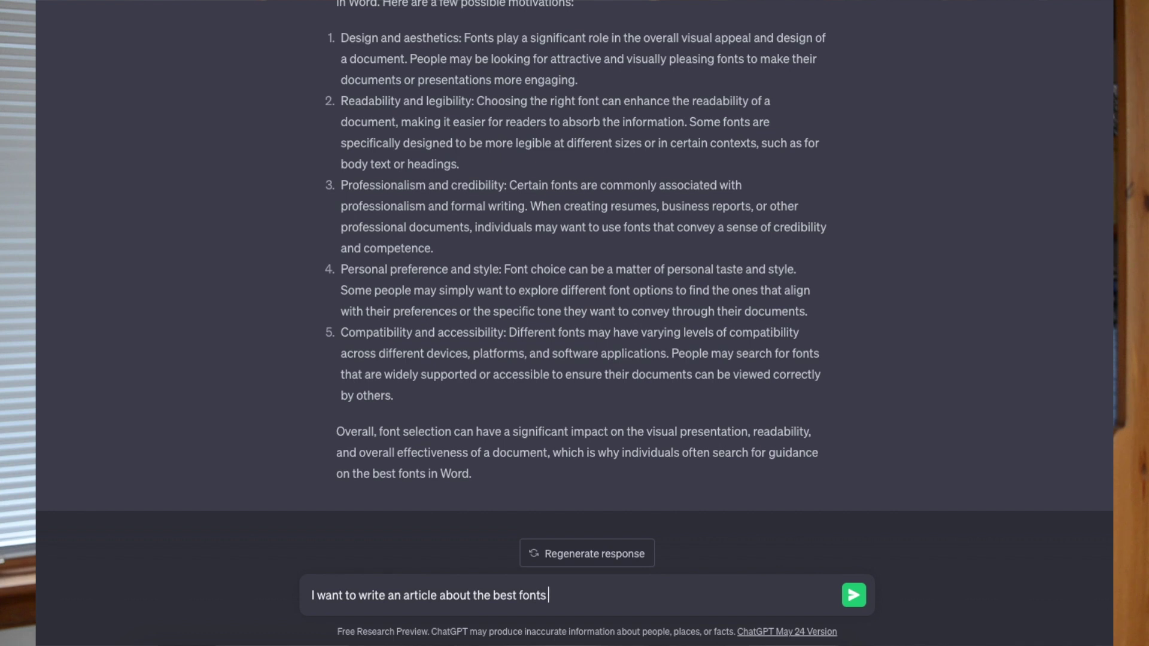
pyautogui.write(' to sue in word. what c')
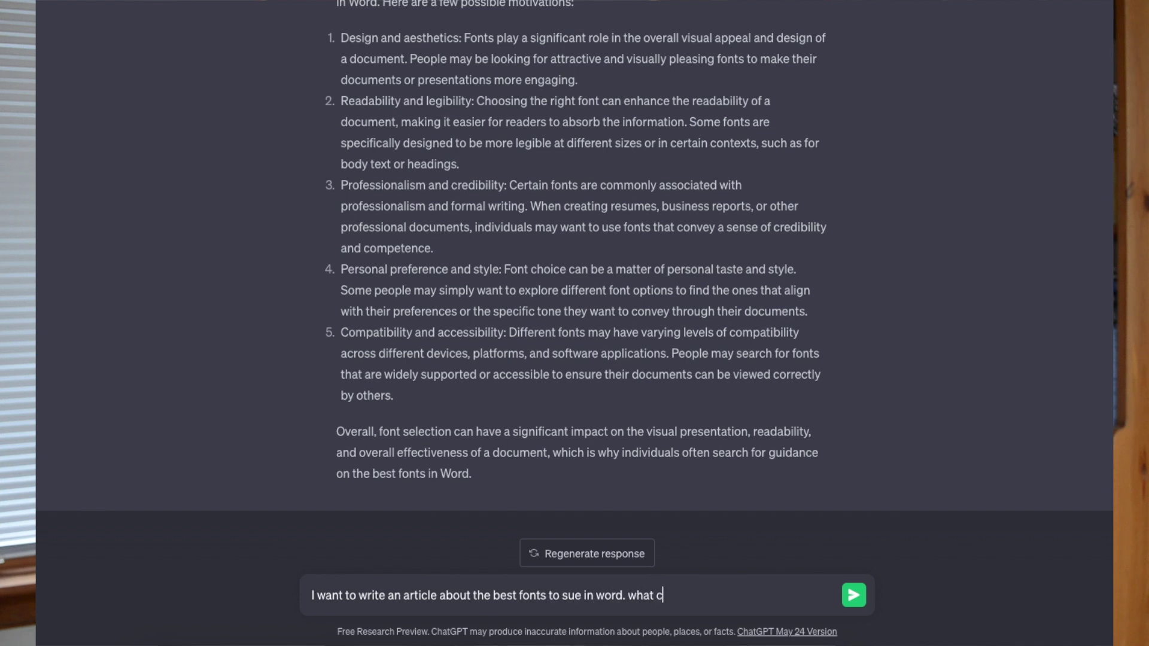
pyautogui.write('onsideraitons should')
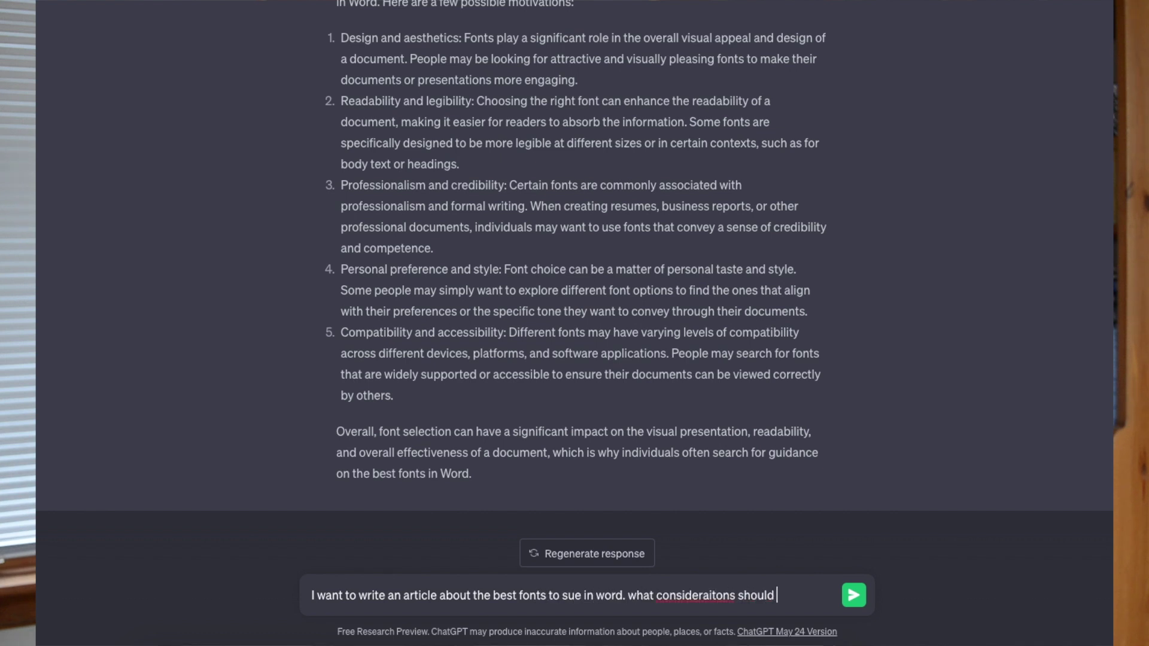
pyautogui.write(' I take into ac')
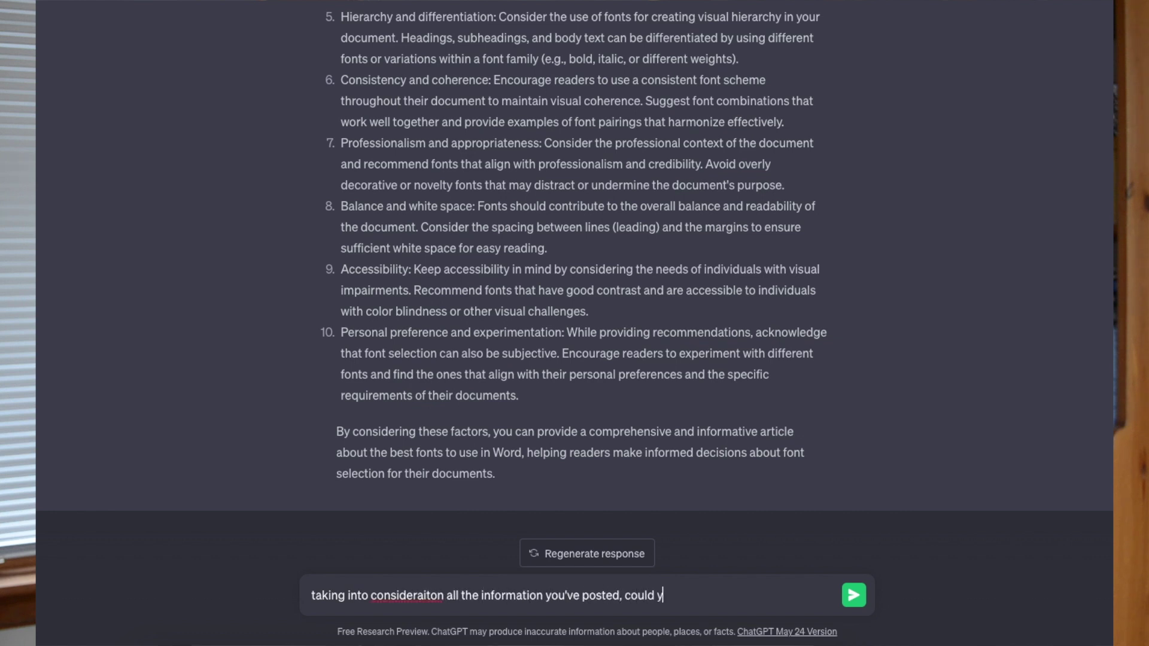
pyautogui.write('ou please generate an outline for')
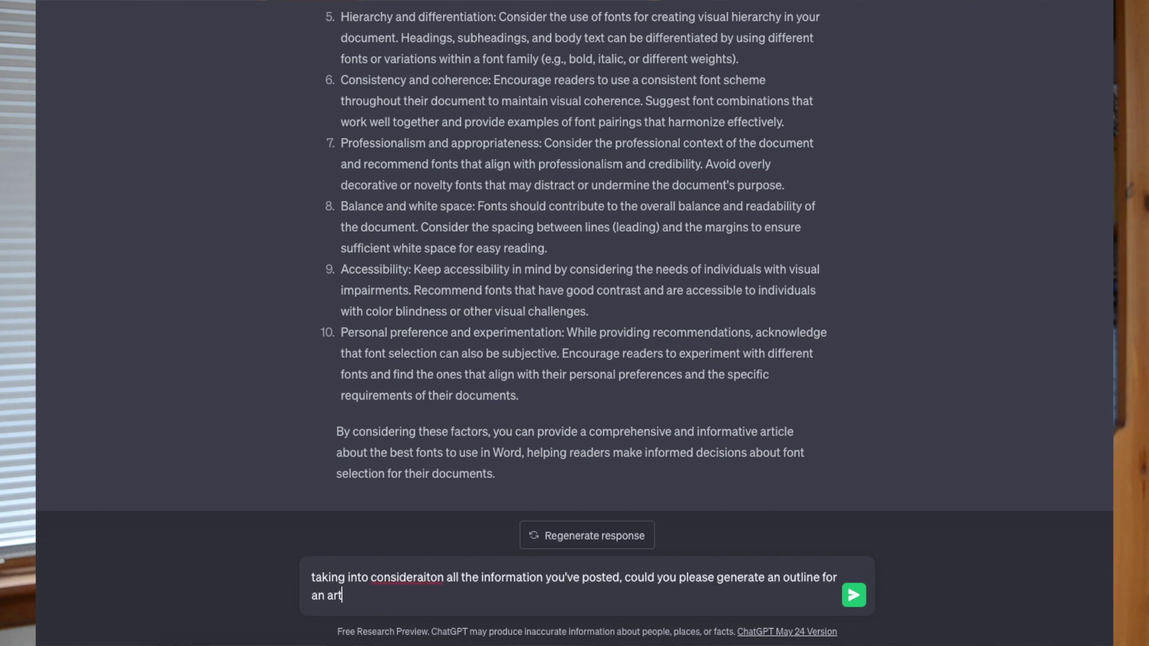
pyautogui.write('fonts to use in wor')
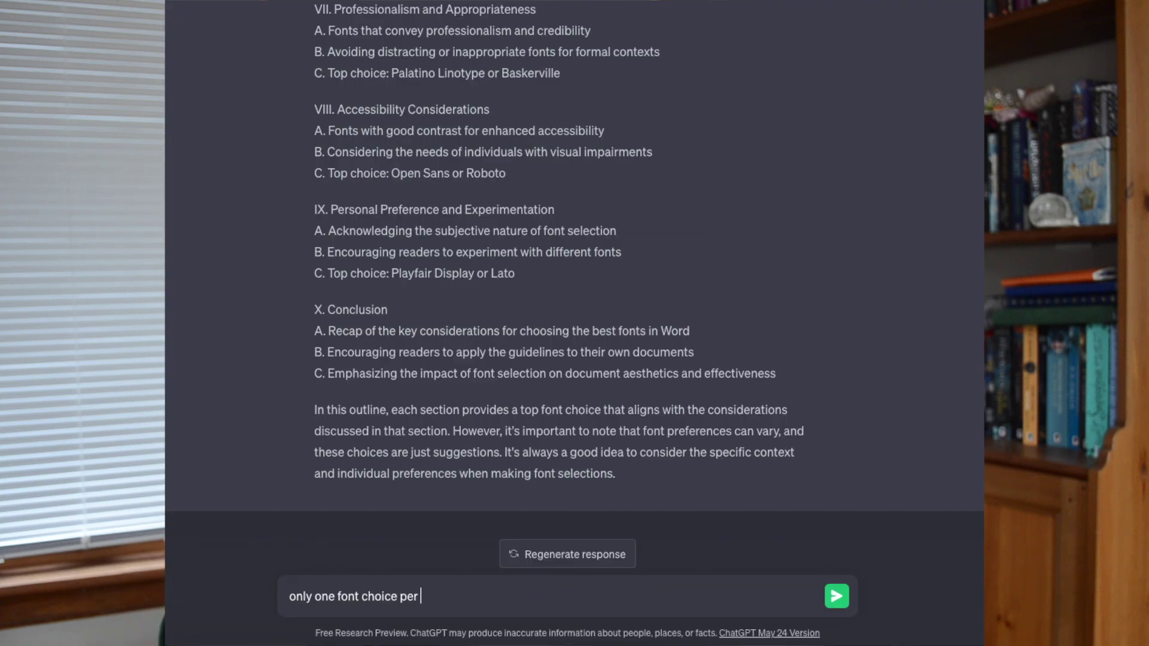
pyautogui.write('ne please')
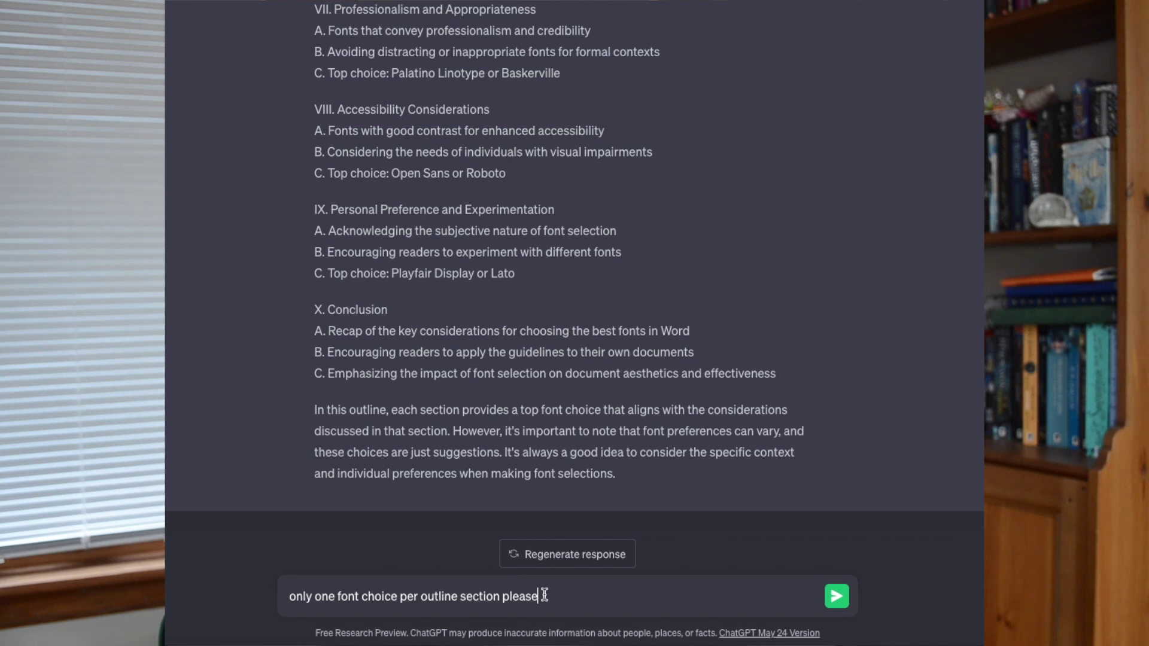
pyautogui.write('!')
pyautogui.press('Return')
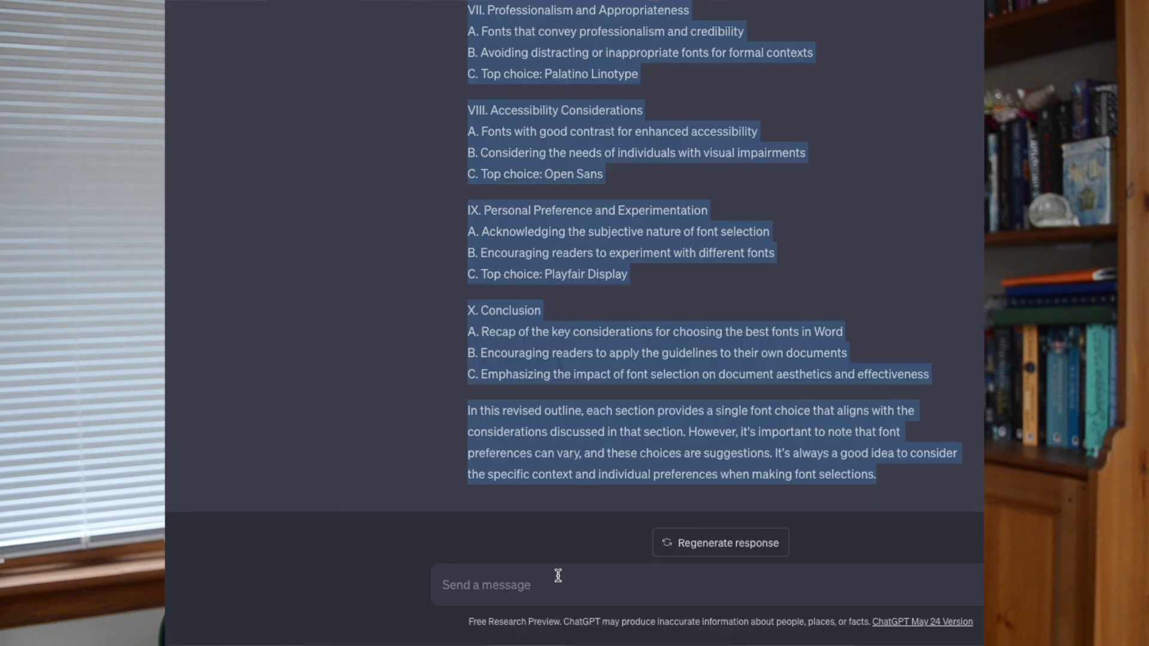
# - Get Arial's history from ChatGPT, paste it under the Arial heading, and add a note about drafting in Google Docs
pyautogui.write('cou')
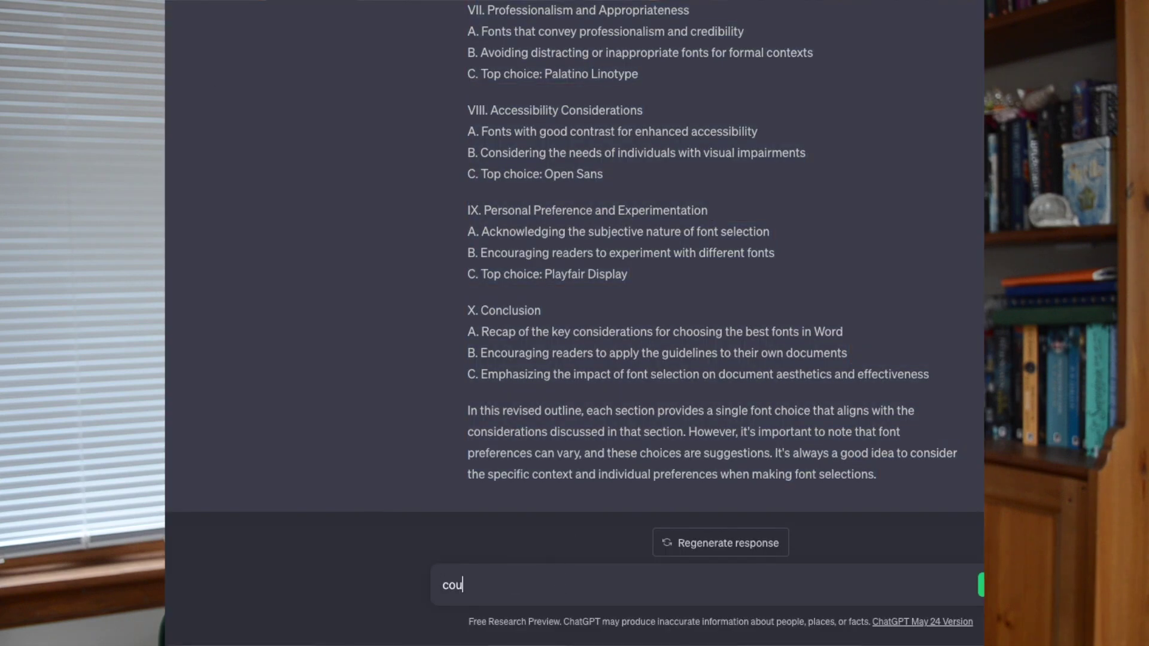
pyautogui.write('ld you provide some background on the history of fonr')
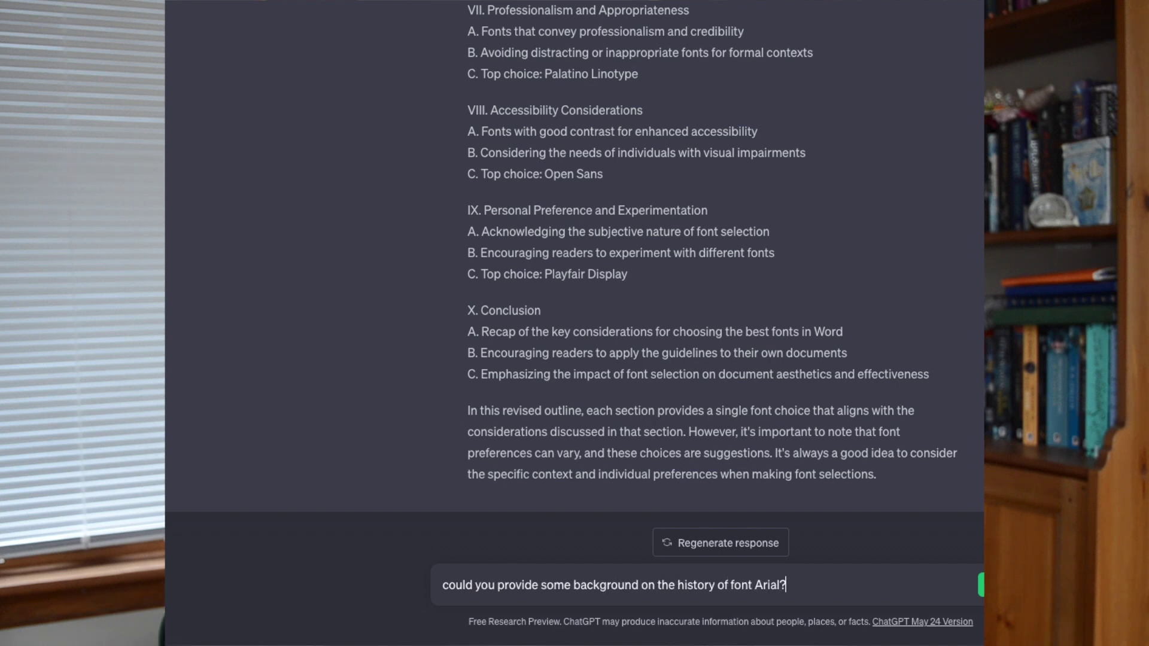
pyautogui.press('Return')
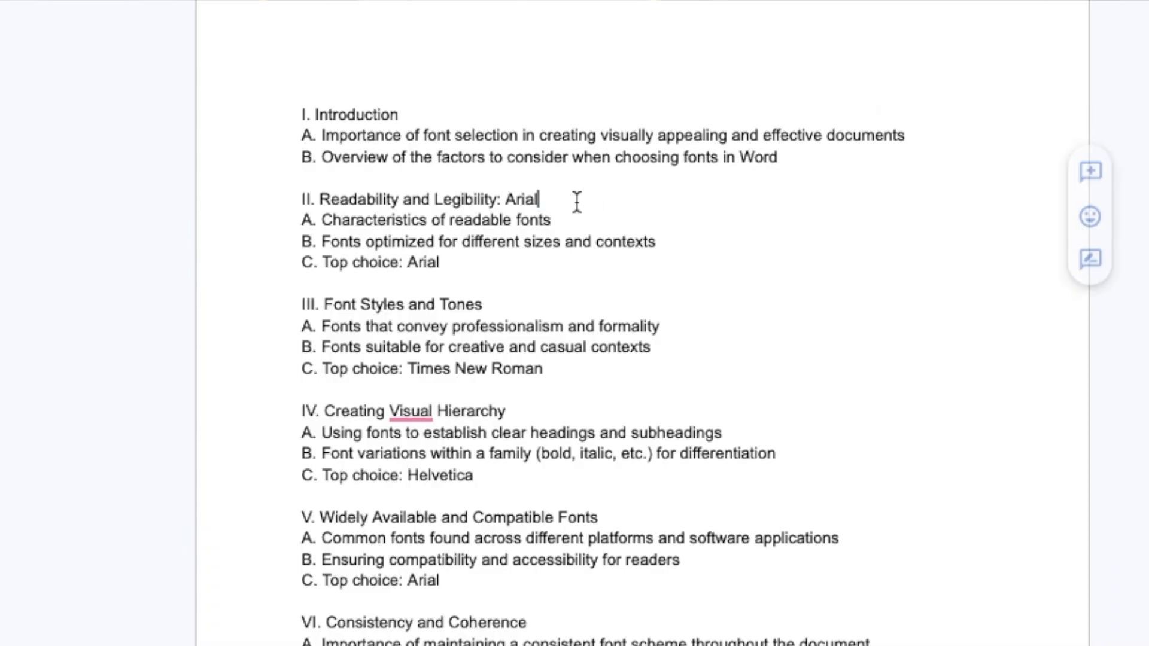
pyautogui.write('Arial is a widely used sans-serif typeface that was designed by Robin Nicholas and Patricia Saunders in 1982. It was created as a metrically compatible alternative to the popular Helvetica typeface, which was widely used in the print industry but was not included with early computer systems.')
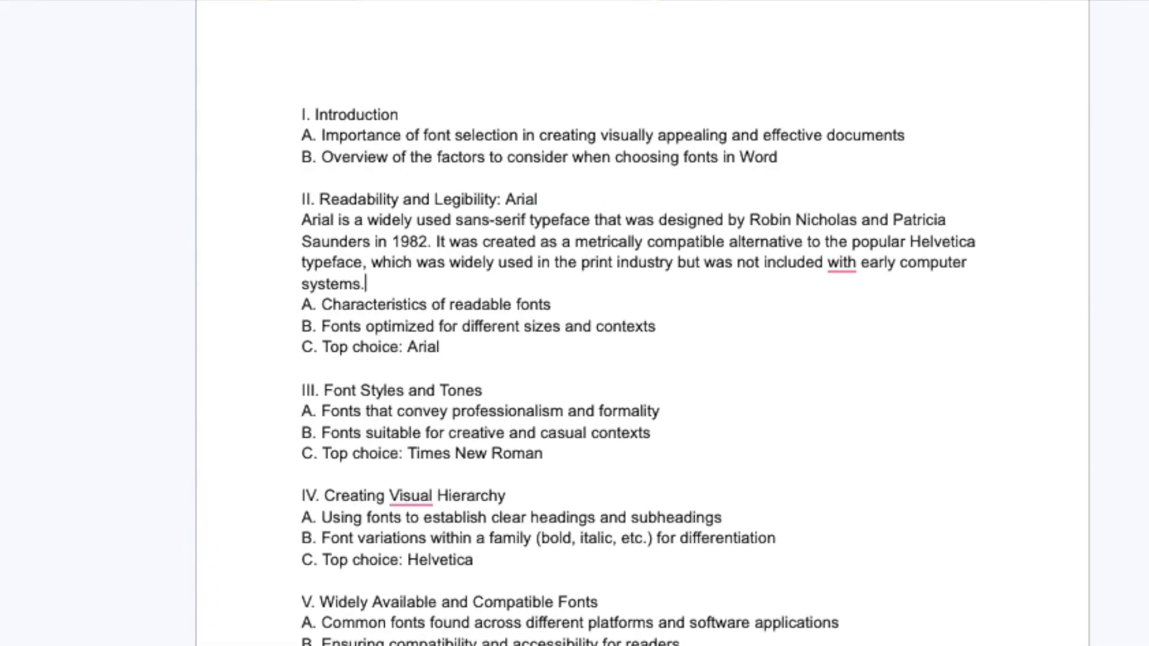
pyautogui.press('Return')
pyautogui.press('Return')
pyautogui.write("I love Arial because it's the font I use whenever I'm drafting in Google docs")
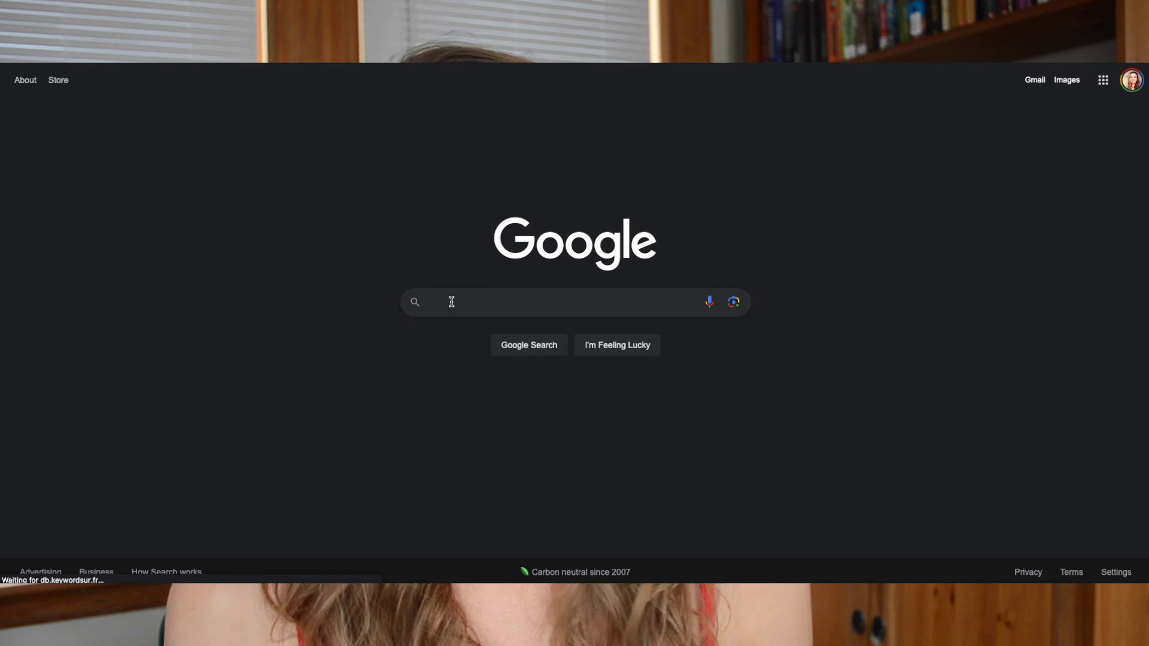
# - Search Google for 'best fonts in word' and highlight the related searches and image results
pyautogui.write('best fonts in word')
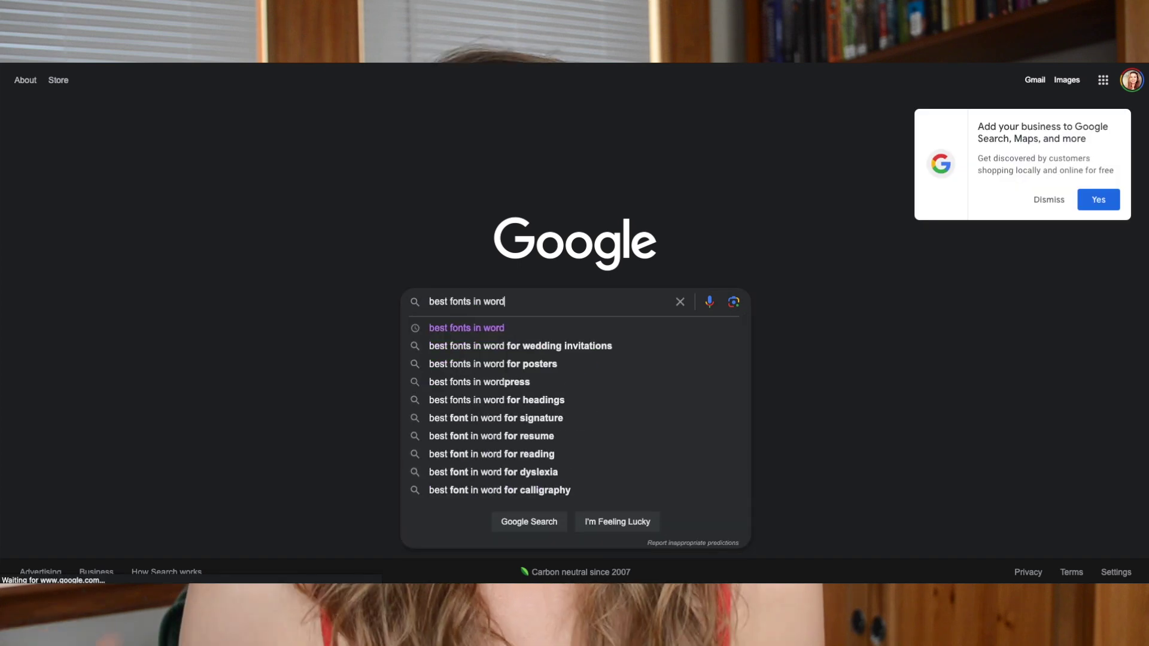
pyautogui.press('Return')
pyautogui.scroll(-20, 343, 371)
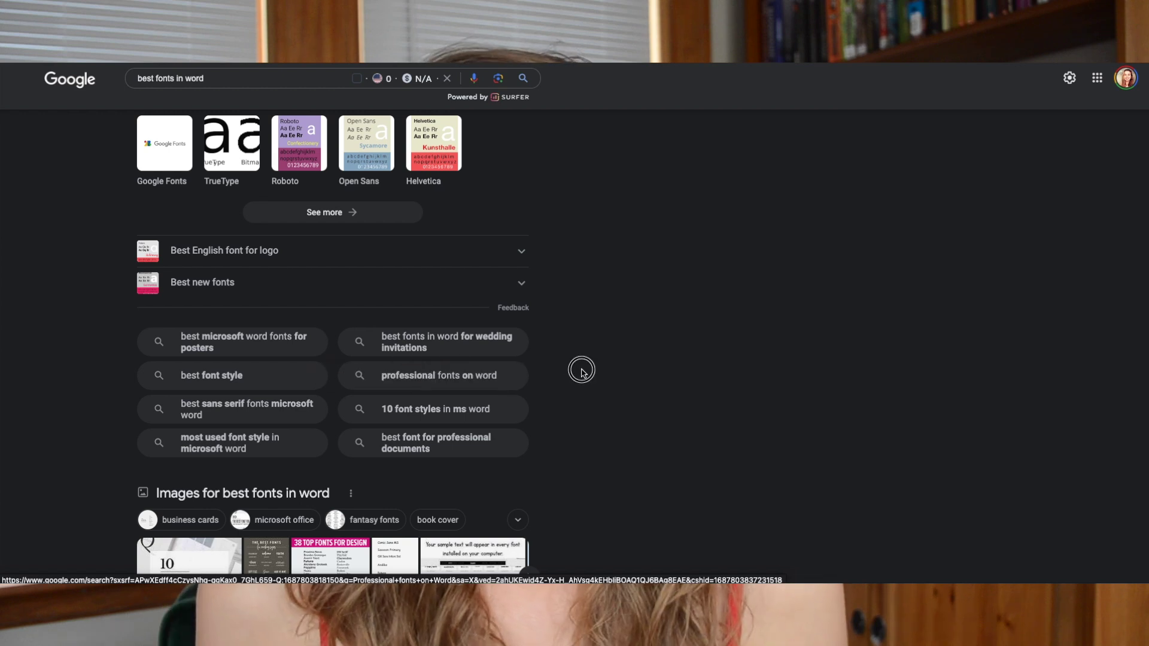
pyautogui.moveTo(581, 371); pyautogui.dragTo(526, 560)
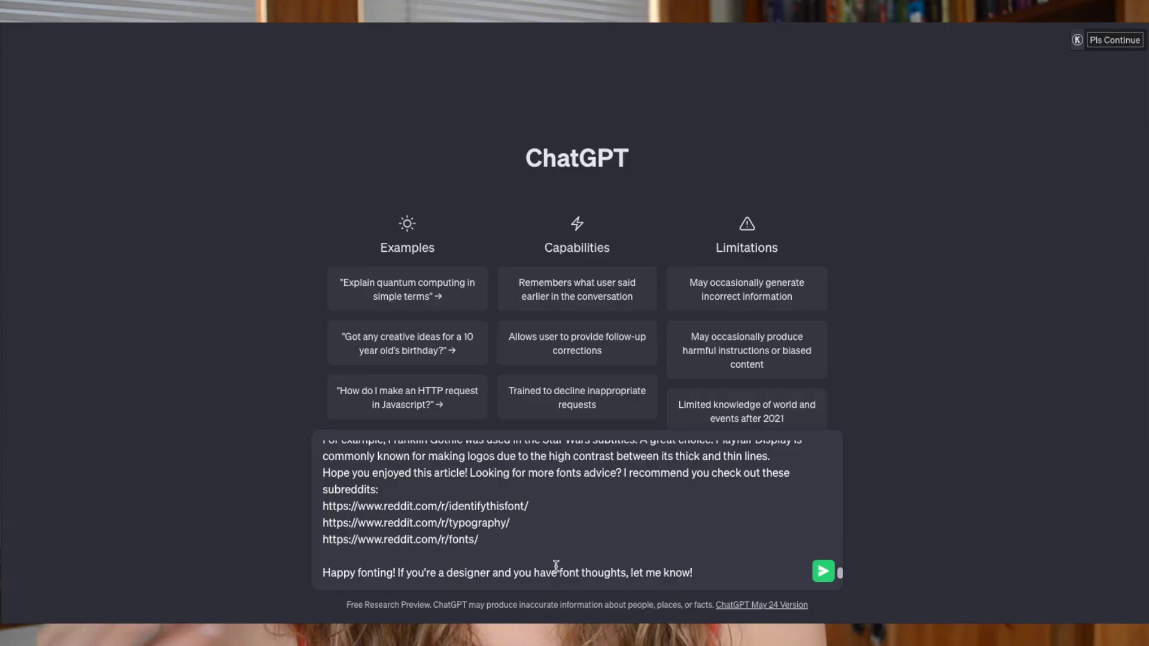
# - Above the pasted article, send 'There is incorrect information in this article. What is it?' and begin a follow-up
pyautogui.scroll(10, 576, 501)
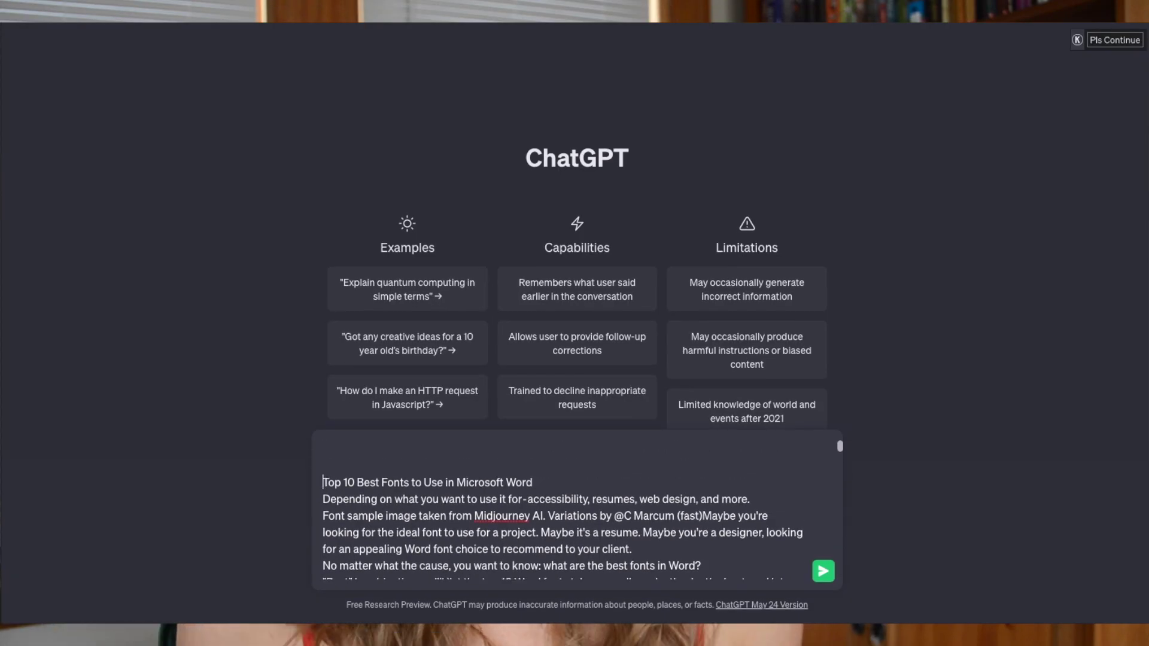
pyautogui.click(323, 449)
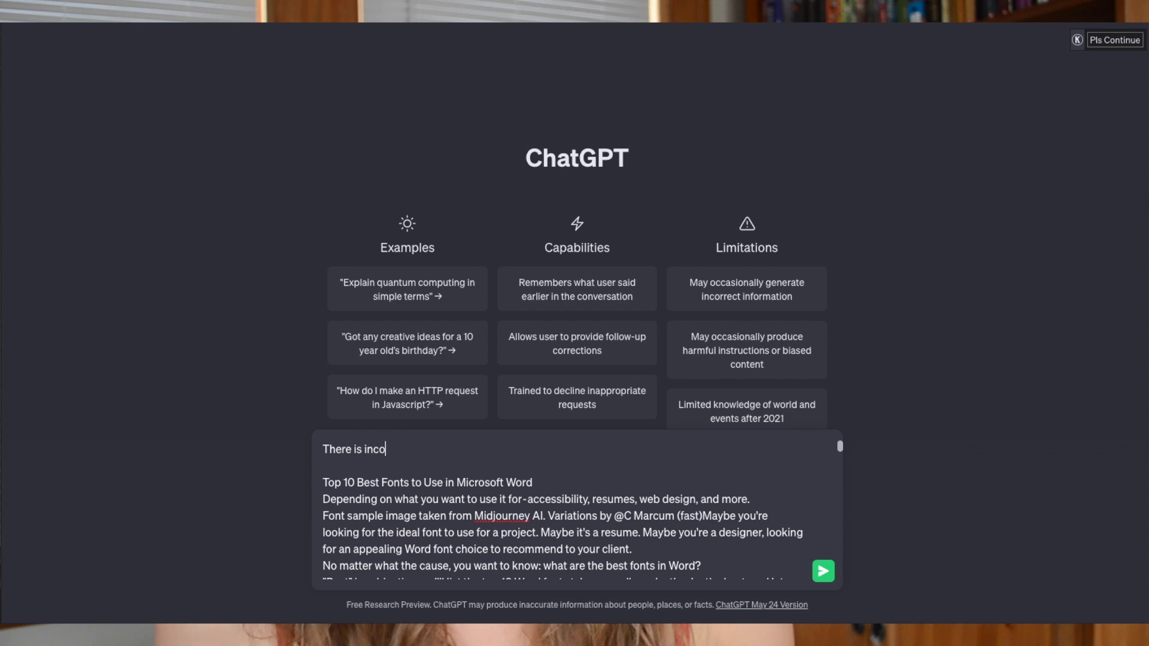
pyautogui.write('There is incorrect informatio')
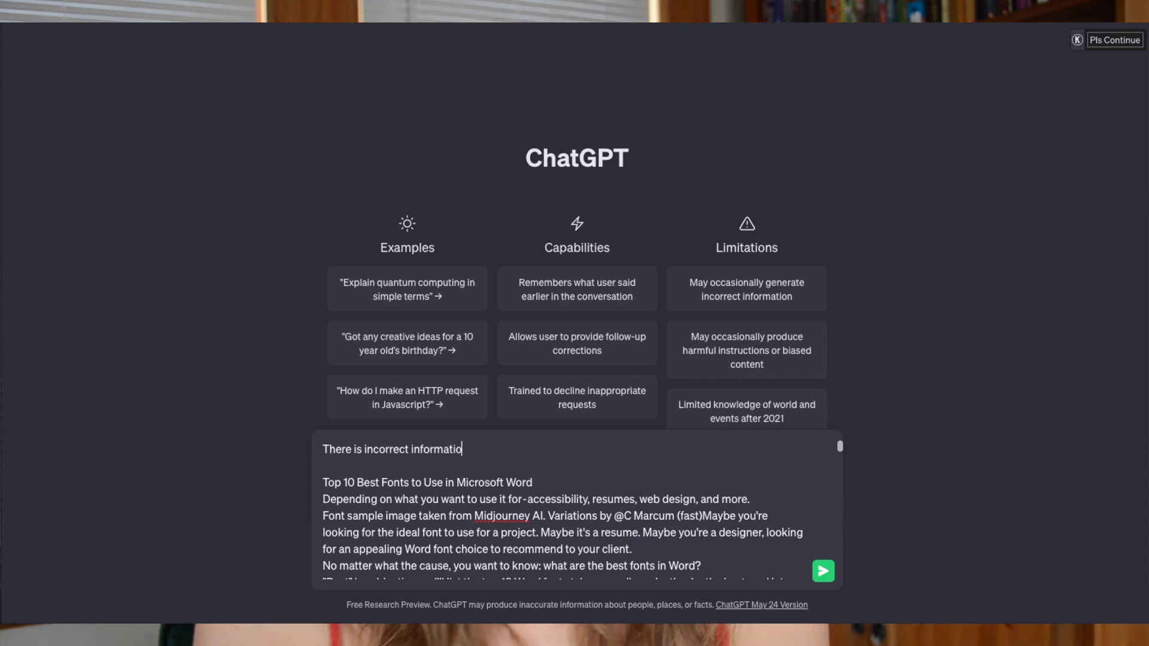
pyautogui.write('n in this article. ')
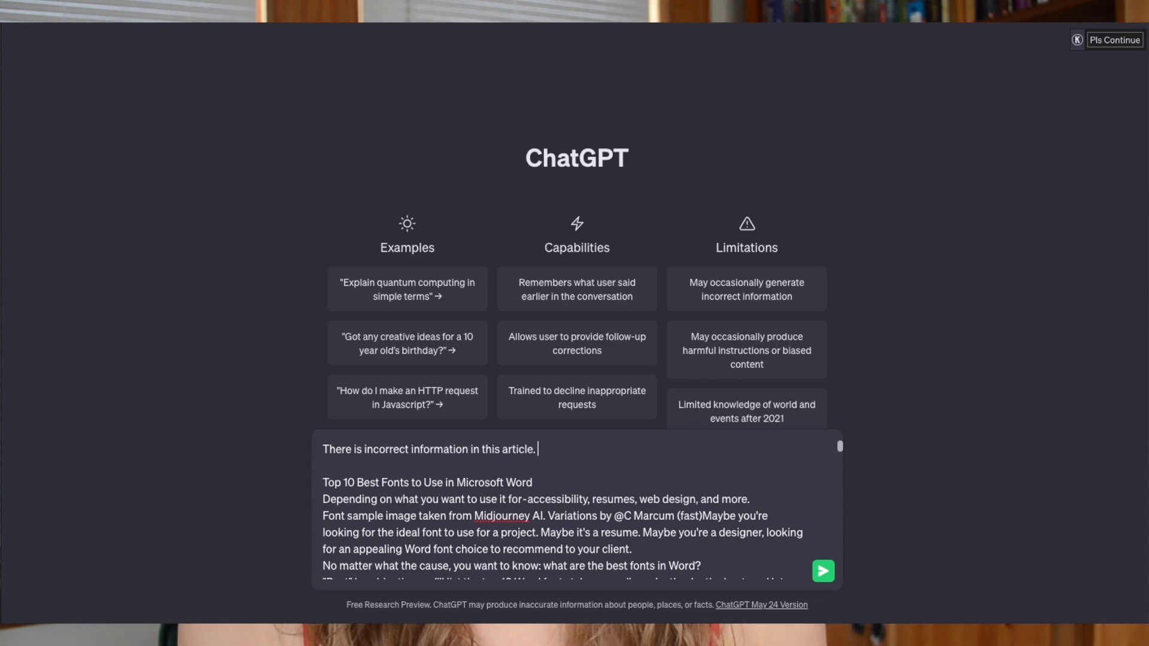
pyautogui.write('What is it?')
pyautogui.press('Return')
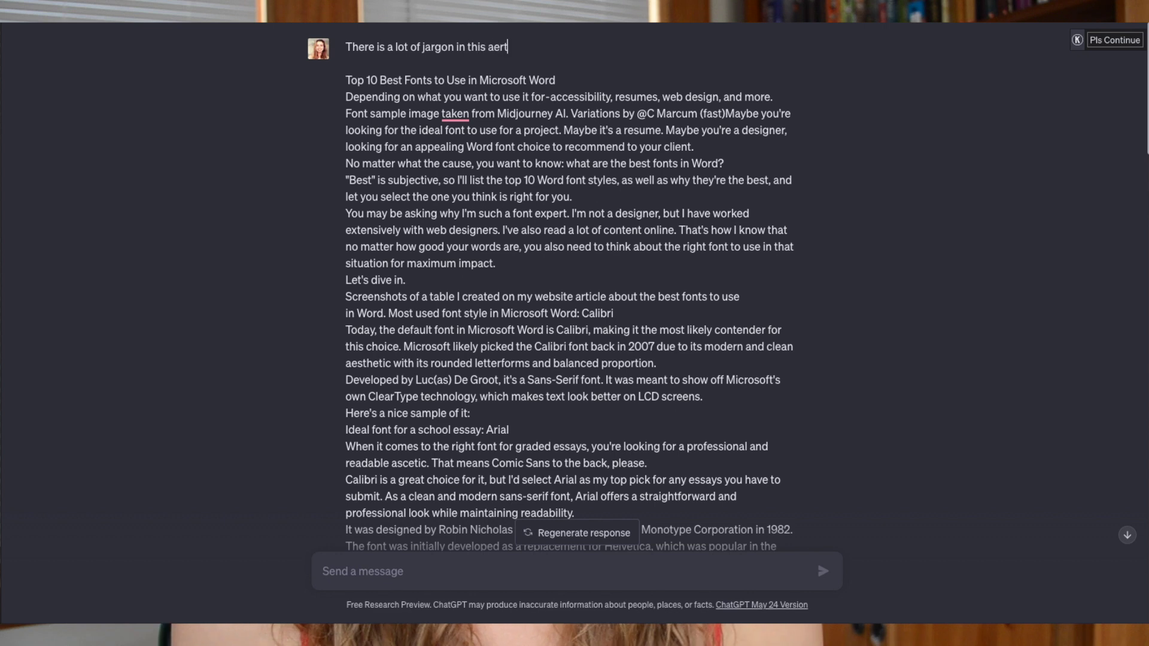
pyautogui.write('u identify i')
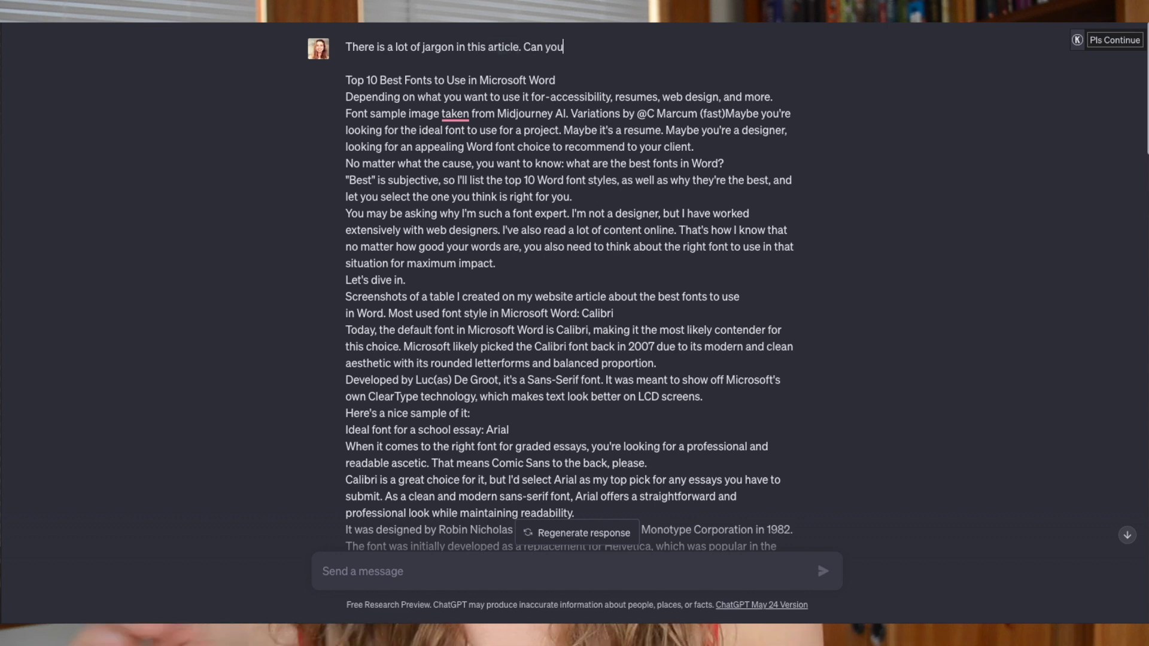
pyautogui.write('t plea')
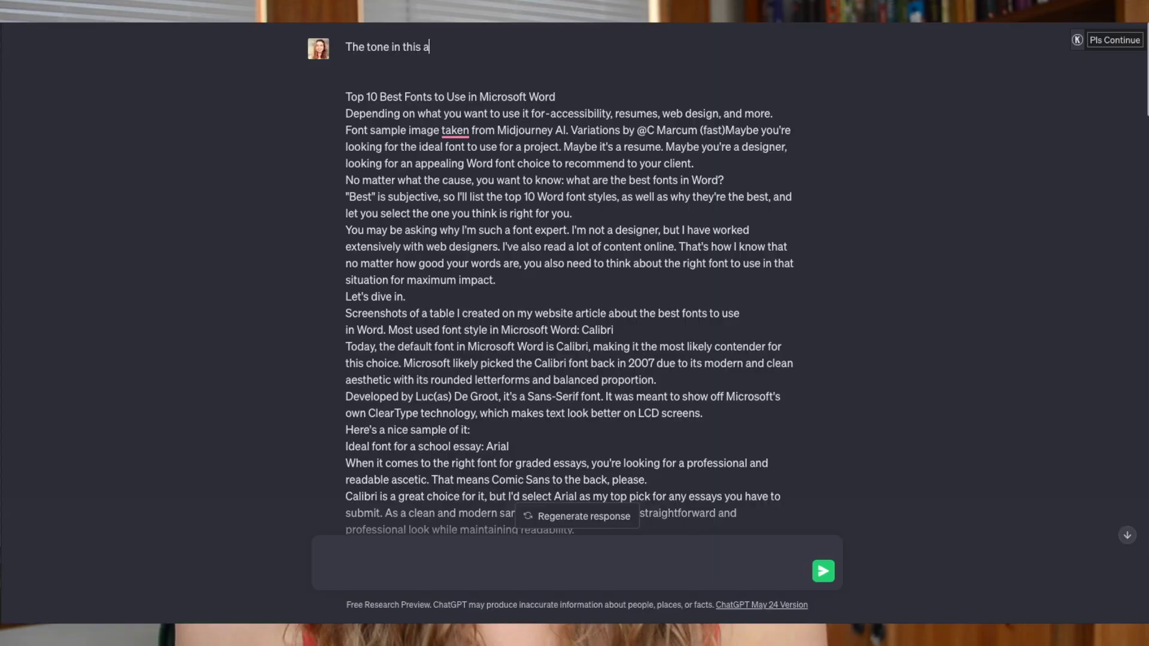
# - Reword the prompt to ask which key areas would make the article comprehensive
pyautogui.write('rticle is')
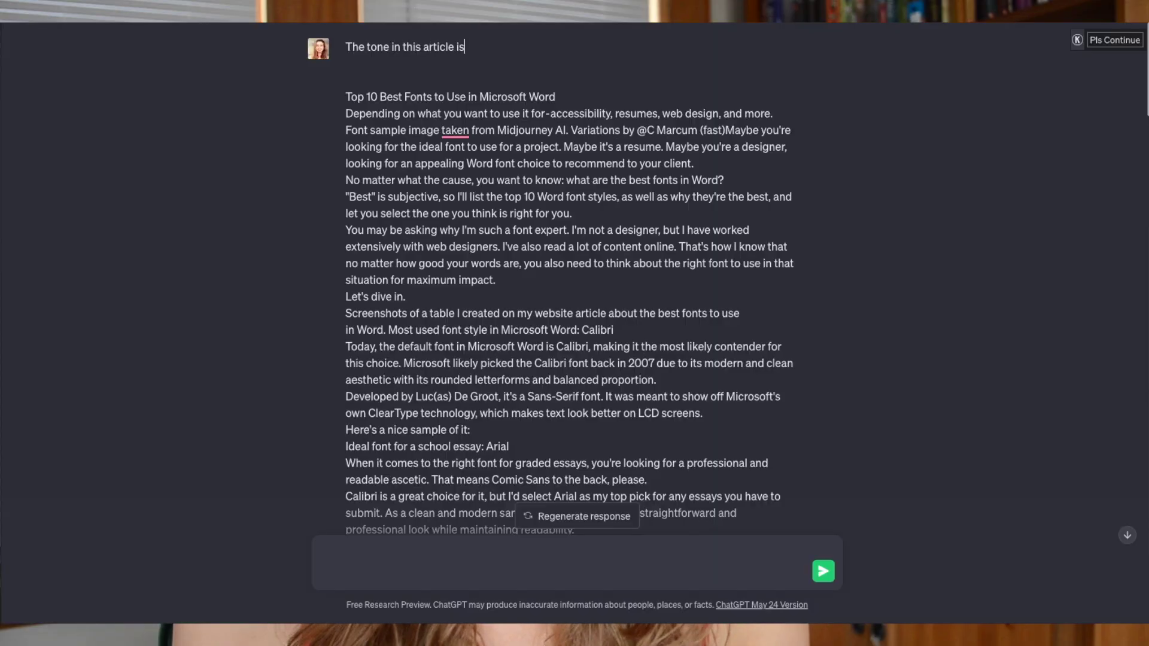
pyautogui.write(' a little robotic. Can you identify th')
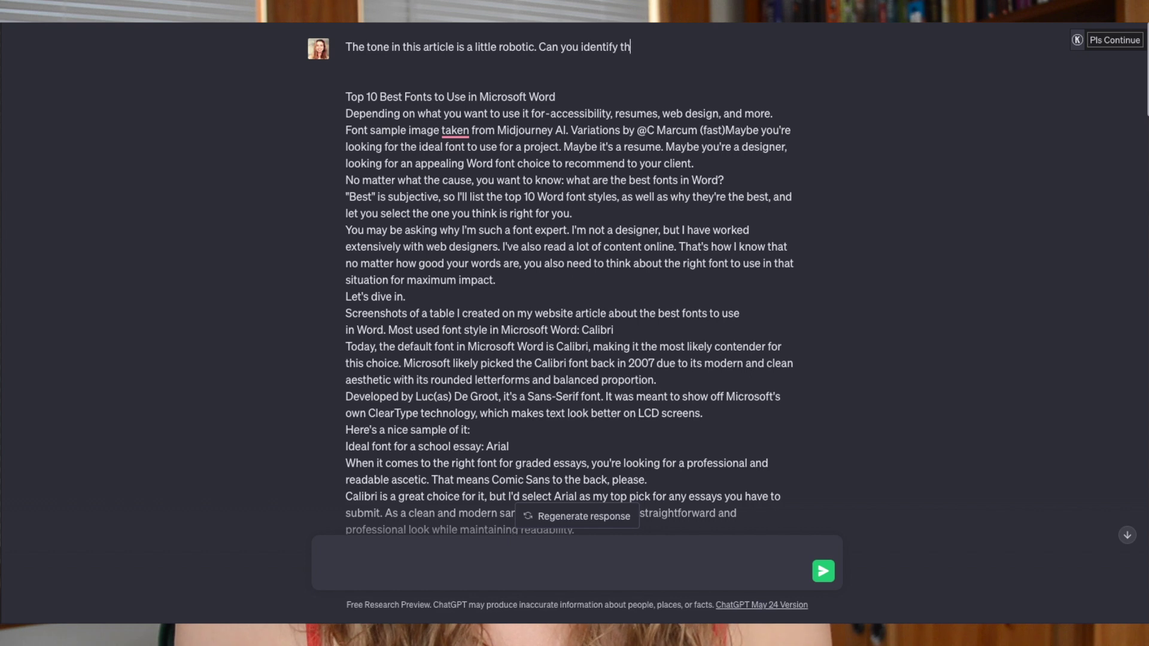
pyautogui.write('ose areas plea')
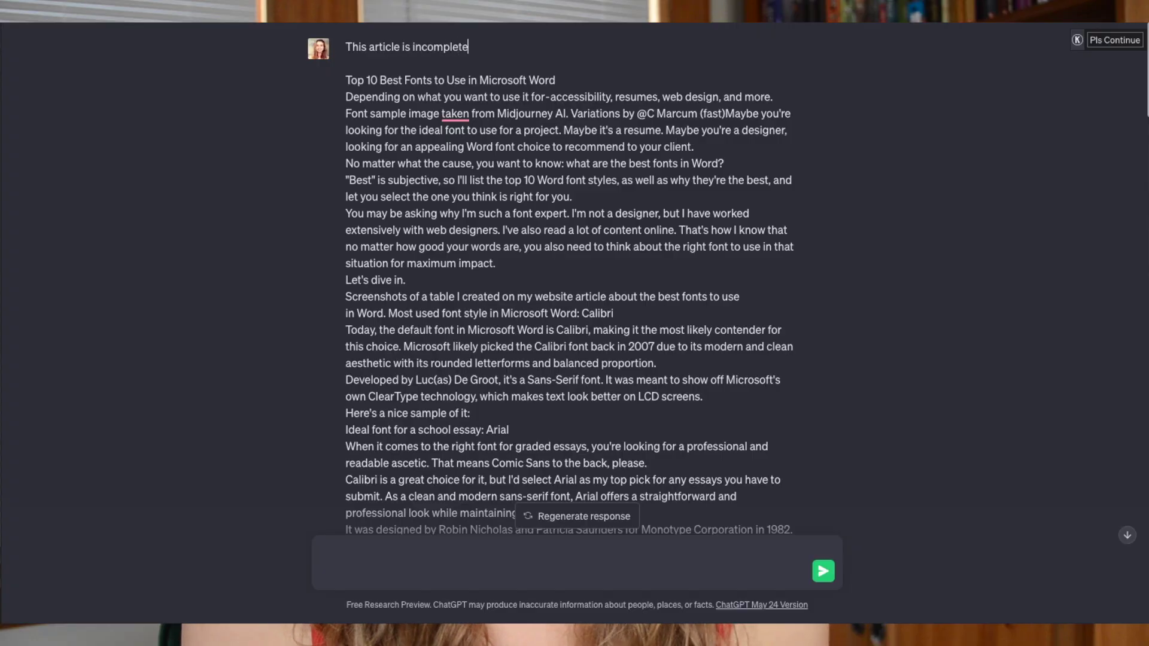
pyautogui.write('. C')
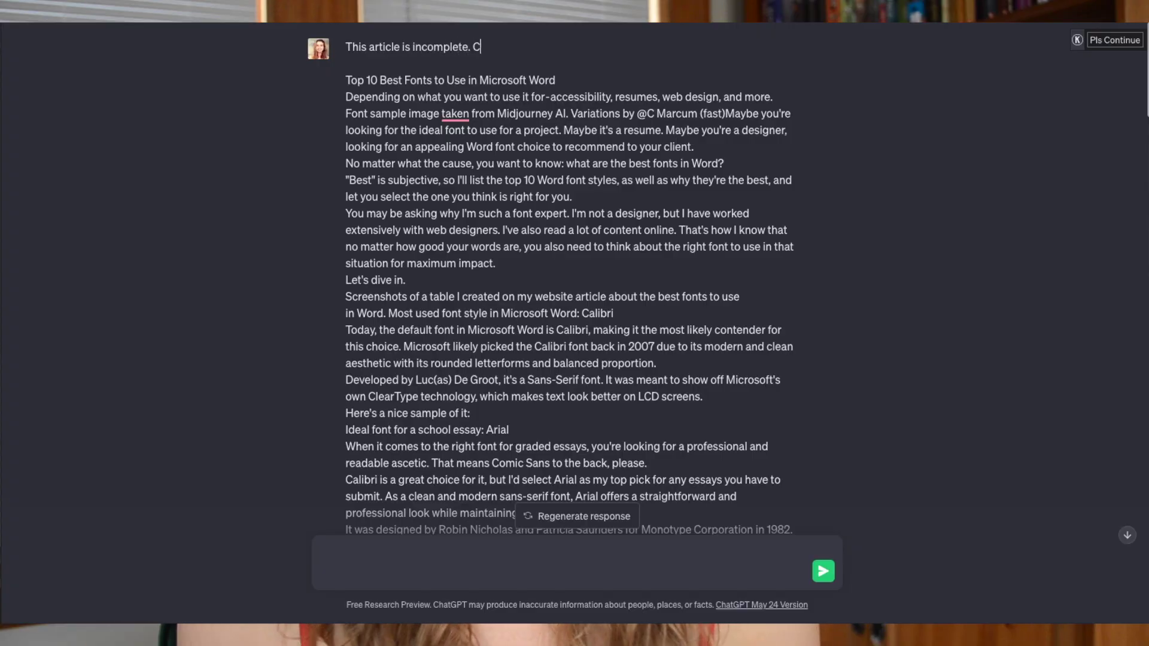
pyautogui.write('an you identify some key areas I should include in this artic')
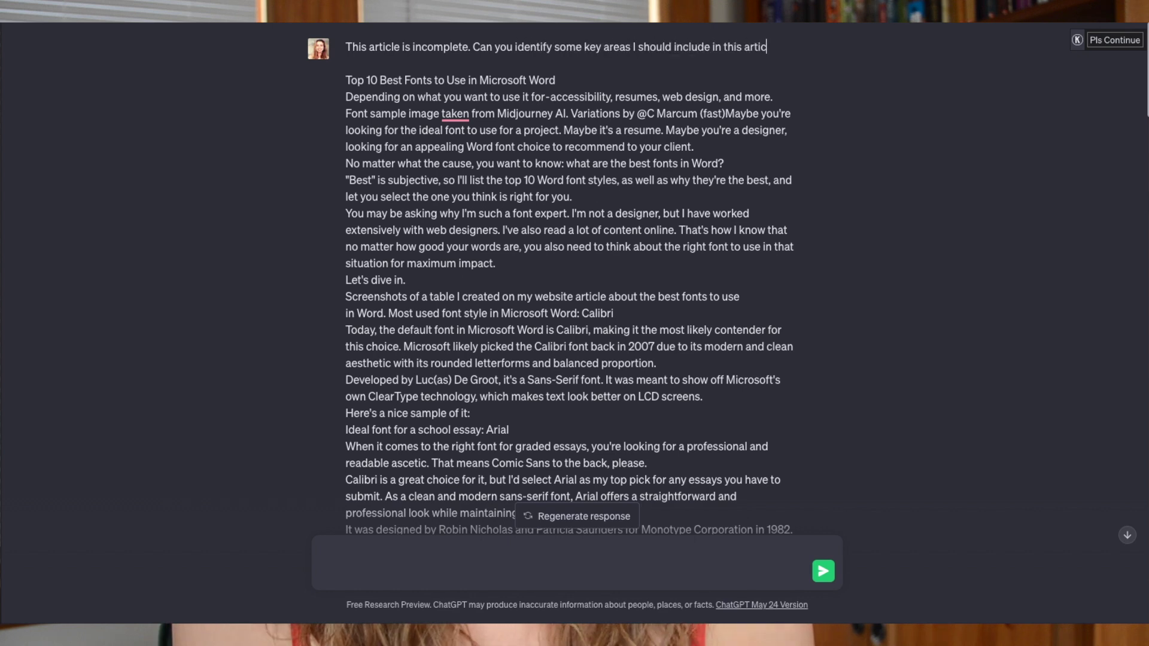
pyautogui.write('le to make it comprehensive for read')
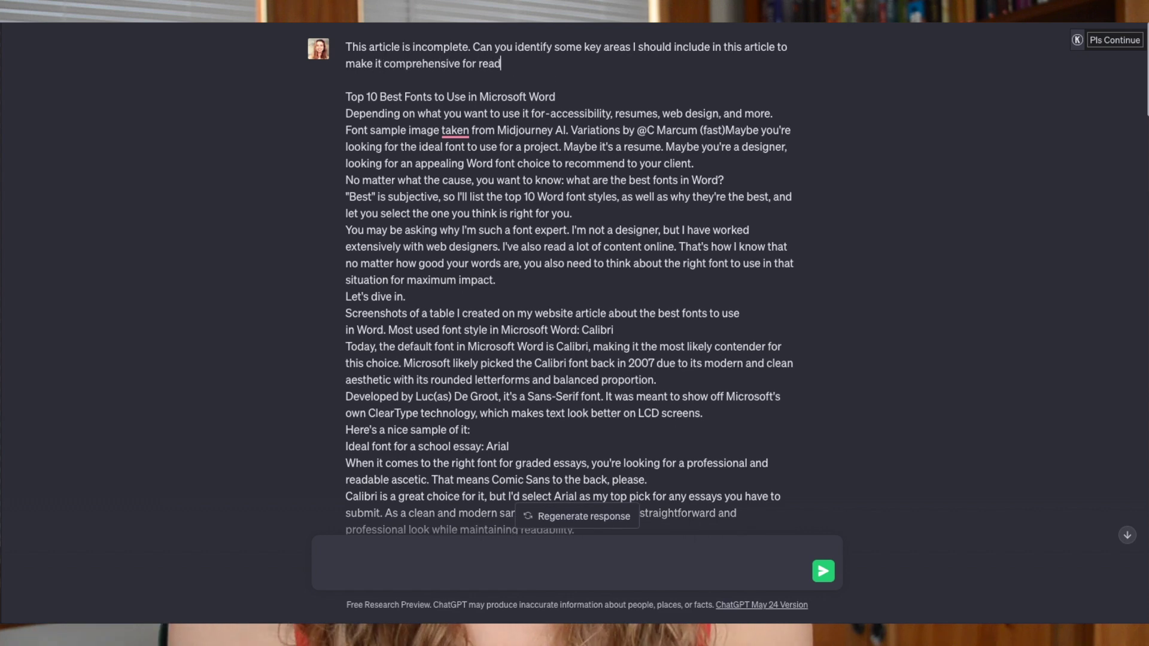
pyautogui.write('ers?')
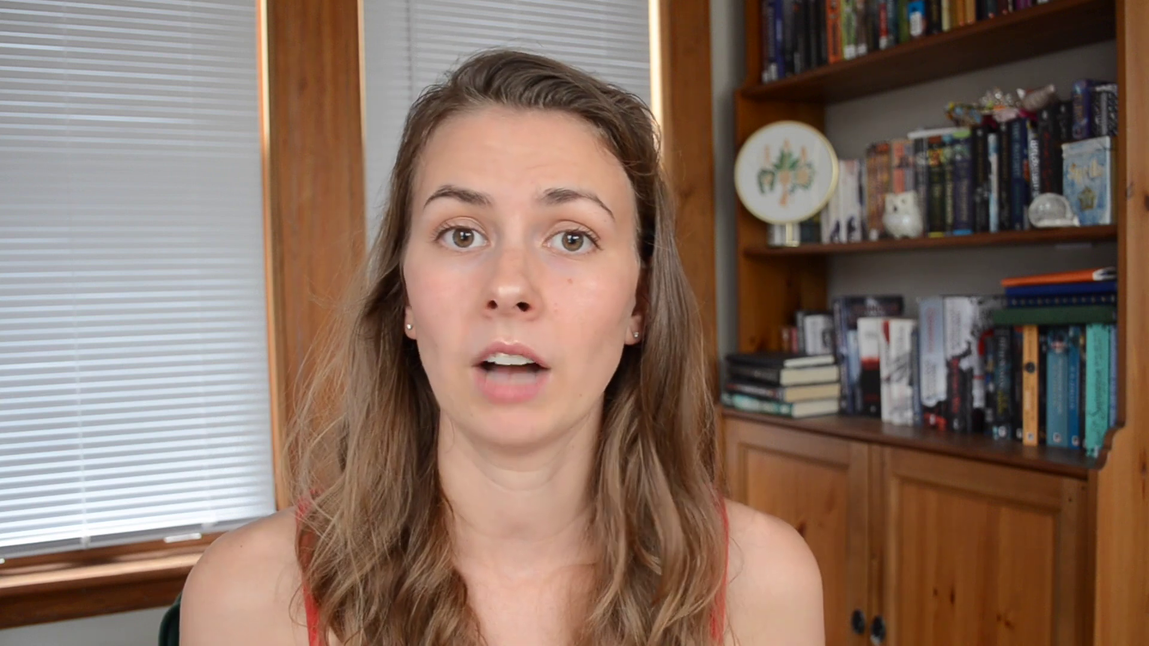
# - Scroll down to the PT Sans sample image and open its alt text editor
pyautogui.scroll(-10, 890, 534)
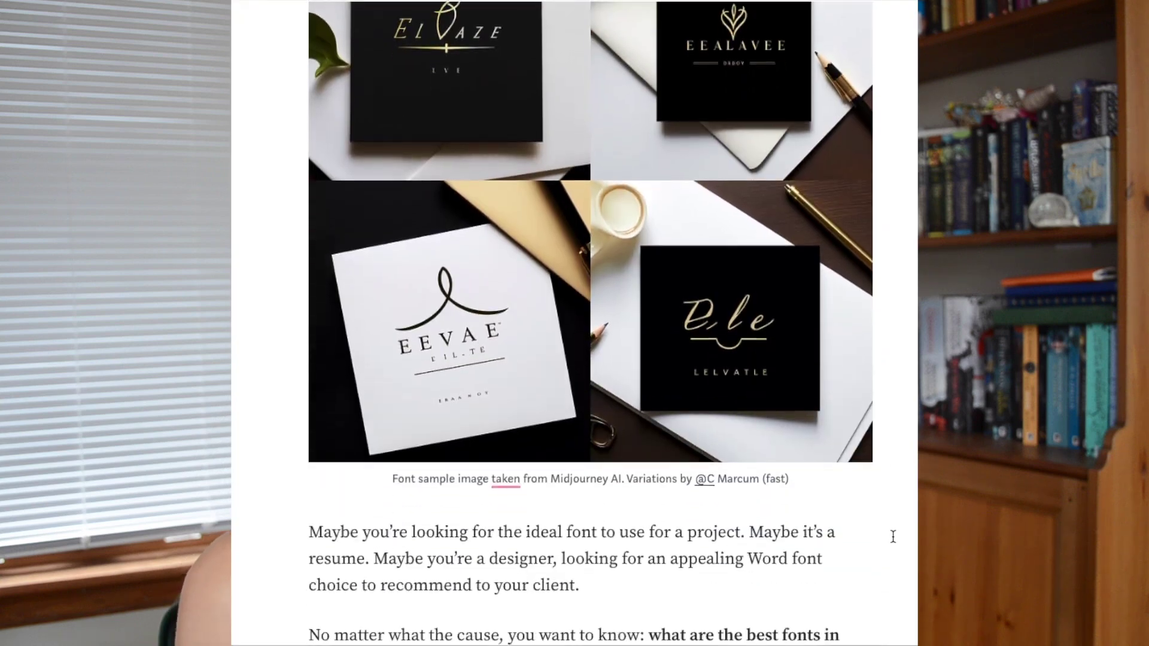
pyautogui.scroll(-20, 893, 537)
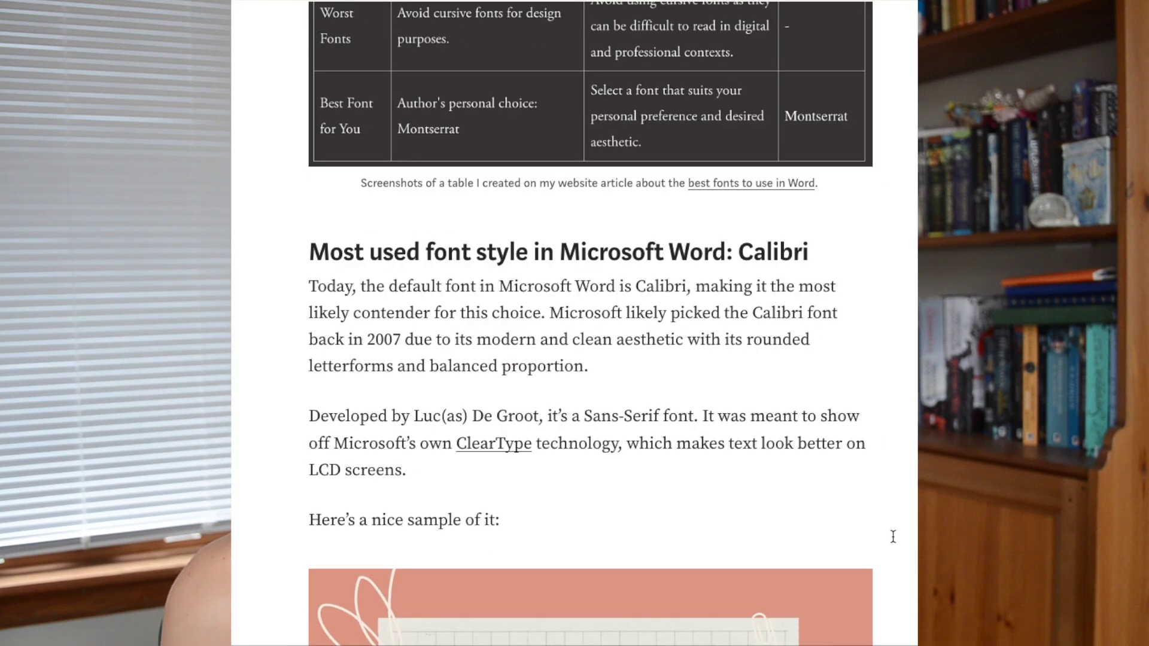
pyautogui.scroll(-20, 893, 537)
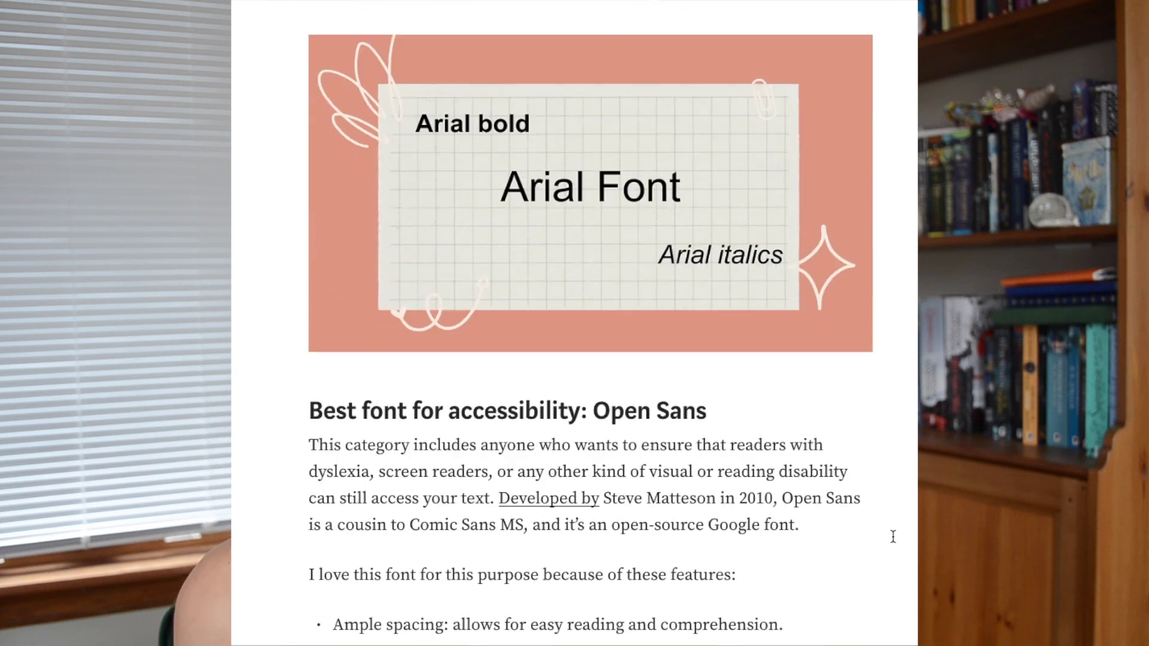
pyautogui.scroll(-20, 893, 537)
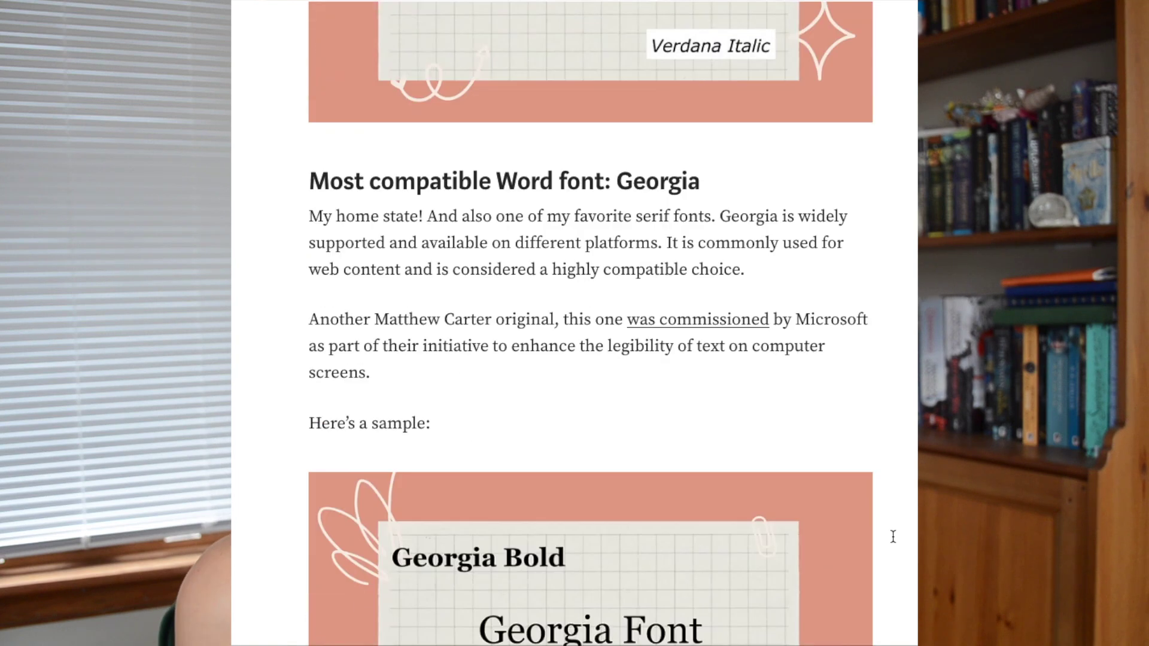
pyautogui.scroll(-15, 893, 537)
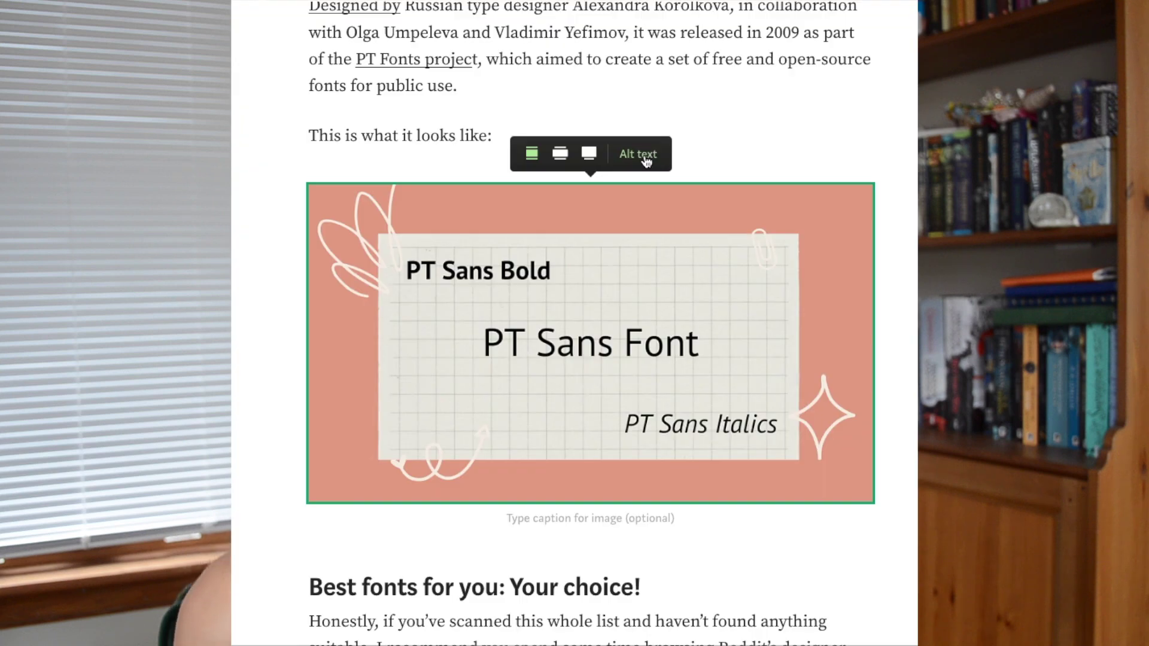
pyautogui.click(644, 155)
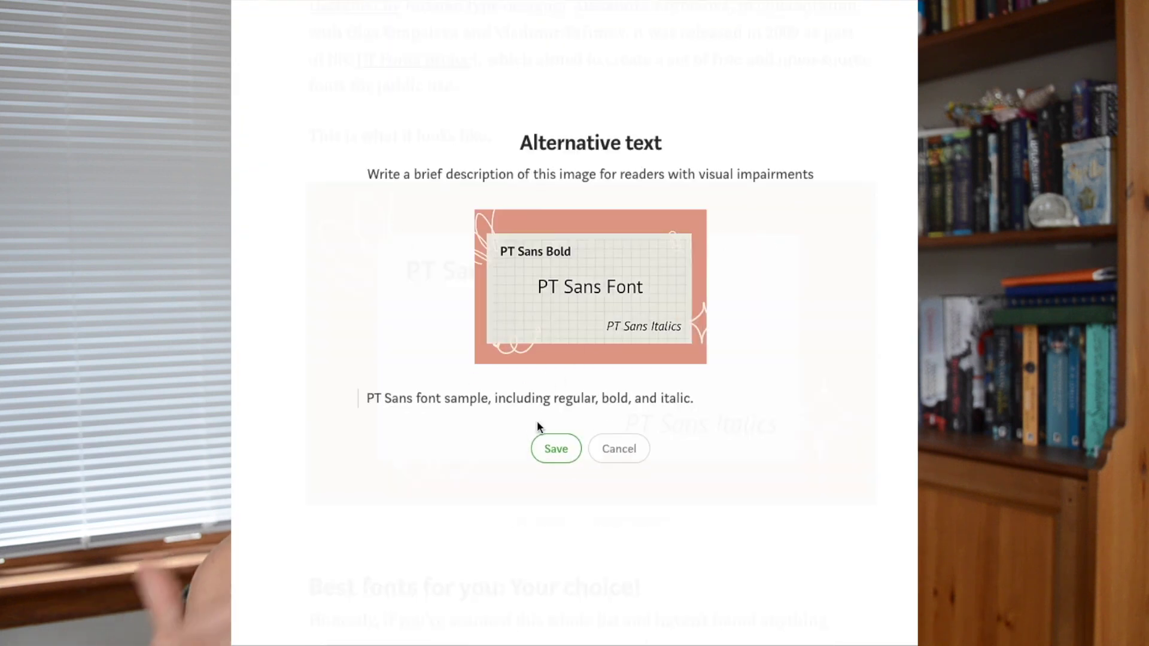